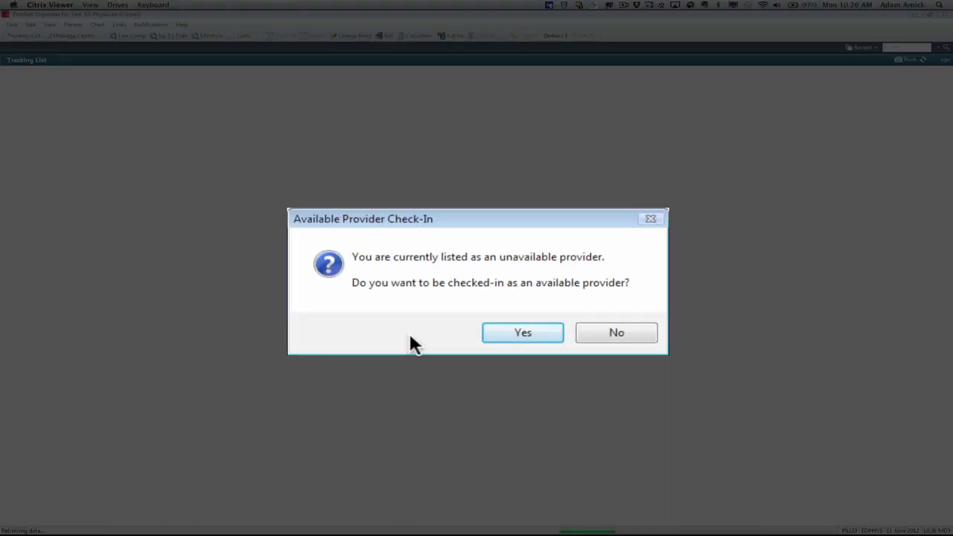
Check in as an available ED Provider with the ED Physician default relation, keeping the prefilled check-in details
{"action": "left_click", "coordinate": [533, 334]}
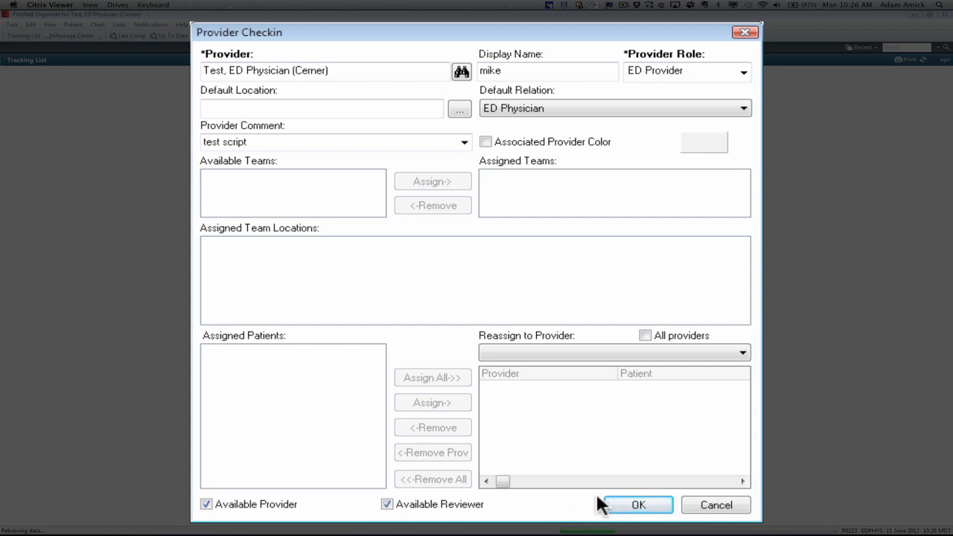
{"action": "left_click", "coordinate": [637, 507]}
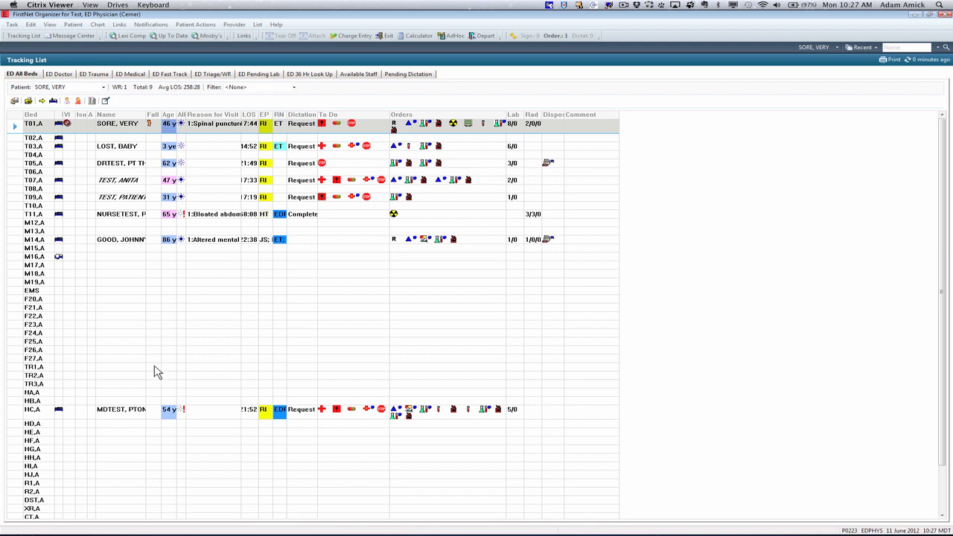
{"action": "left_click", "coordinate": [889, 494]}
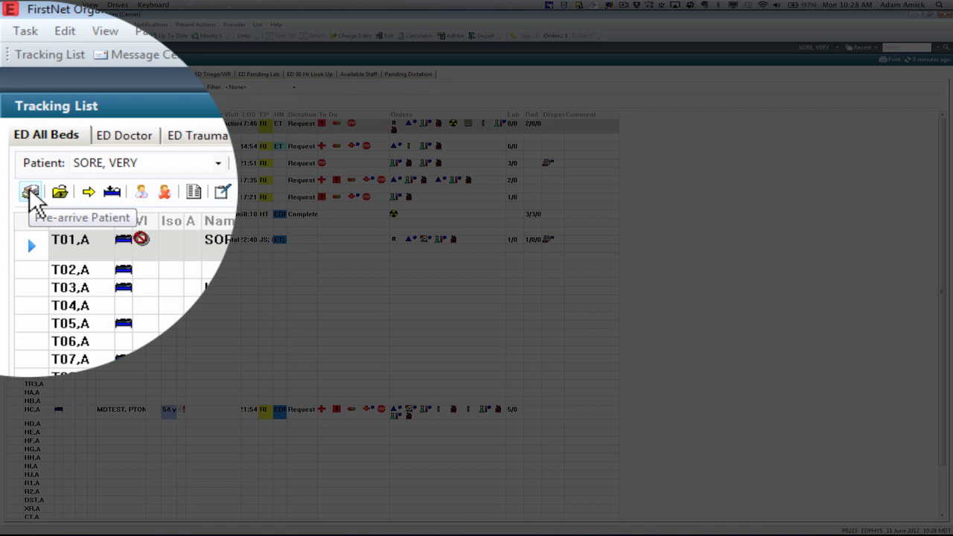
Look over the chart sections and the current events for the patient in bed T01
{"action": "left_click", "coordinate": [62, 195]}
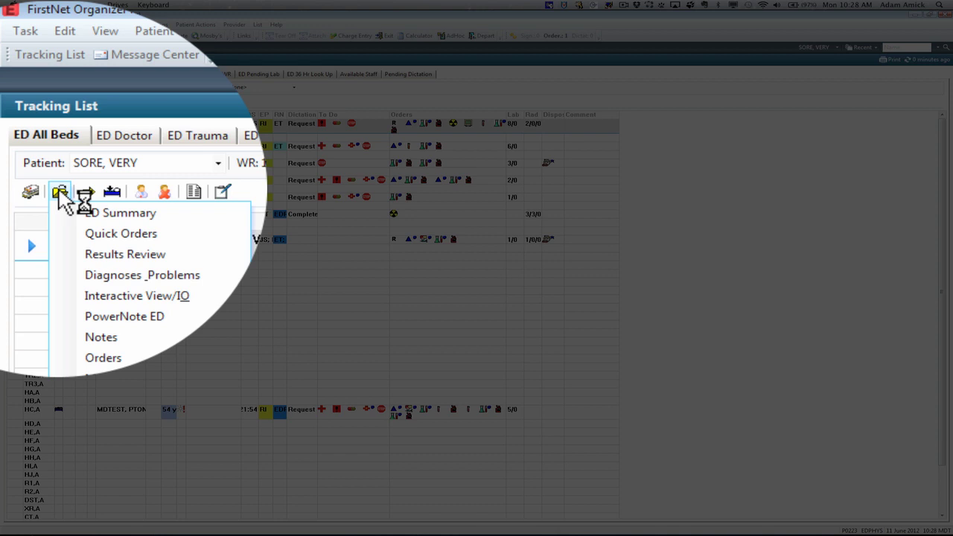
{"action": "left_click", "coordinate": [88, 192]}
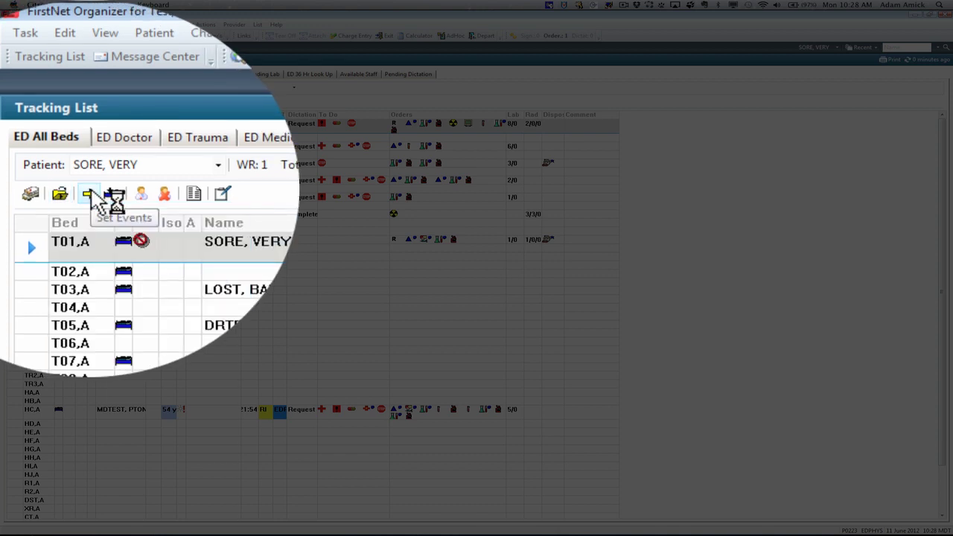
{"action": "left_click", "coordinate": [96, 195]}
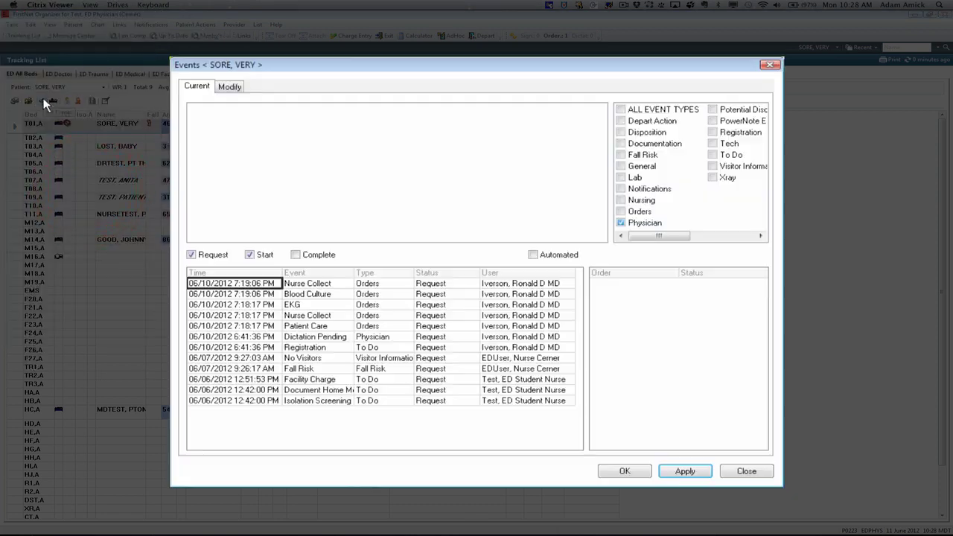
{"action": "left_click", "coordinate": [623, 473]}
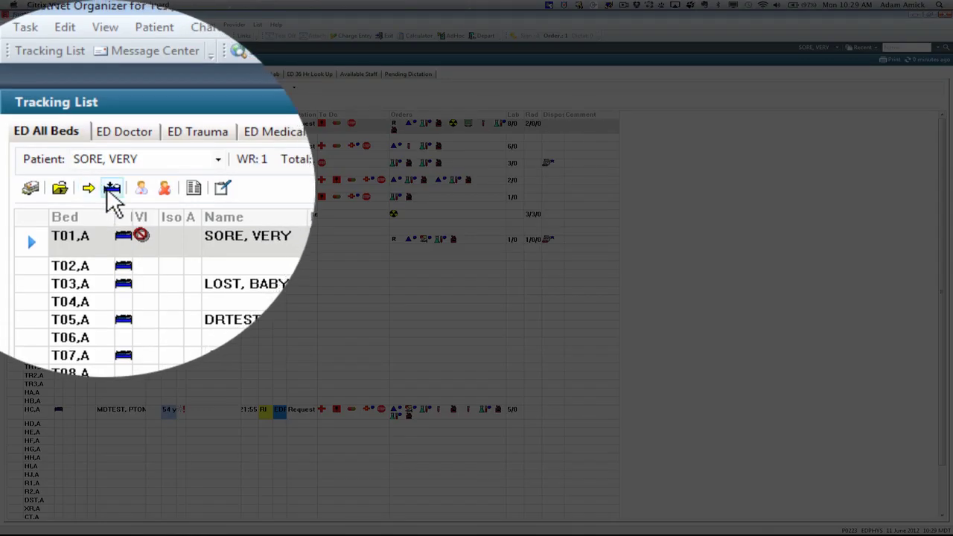
Look at the base location options for the patient in bed T01 without choosing one
{"action": "left_click", "coordinate": [110, 187]}
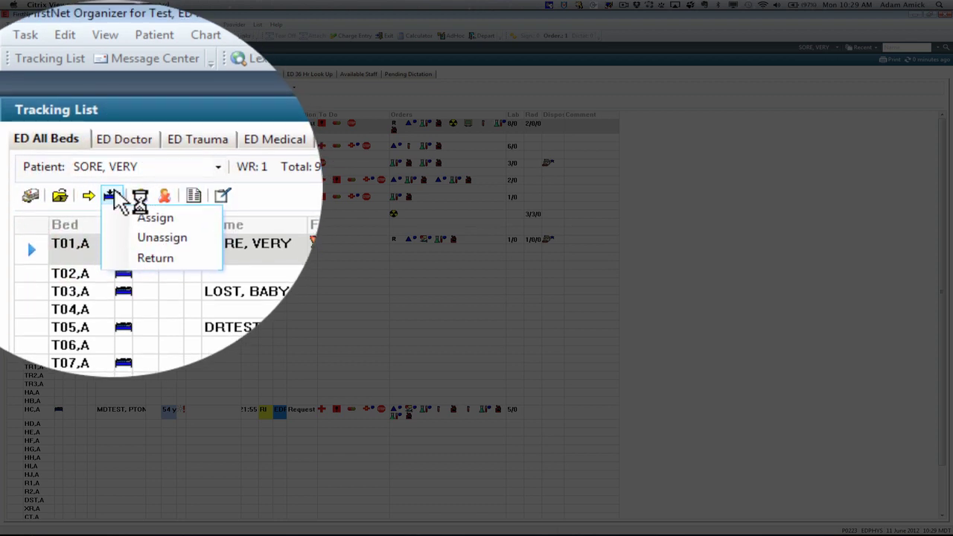
{"action": "left_click", "coordinate": [119, 195]}
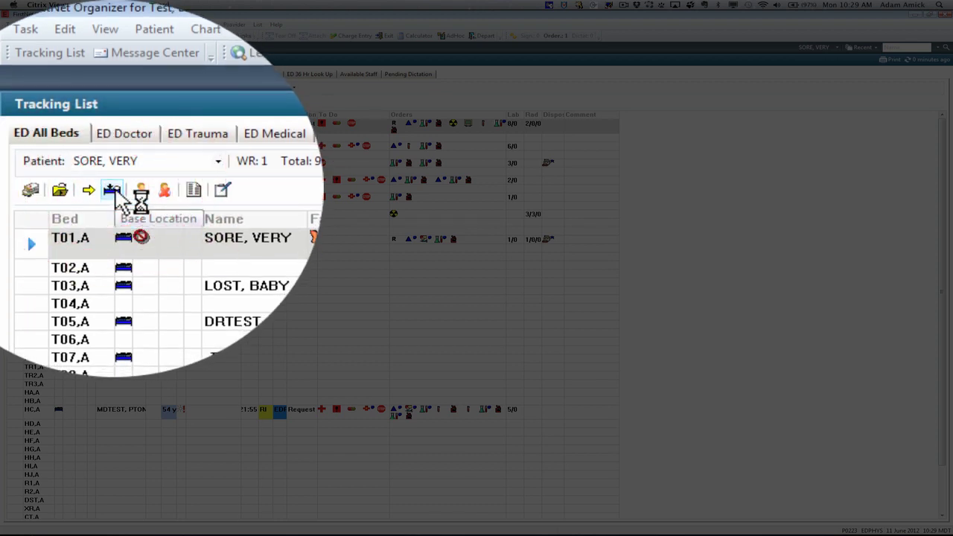
{"action": "left_click", "coordinate": [113, 191]}
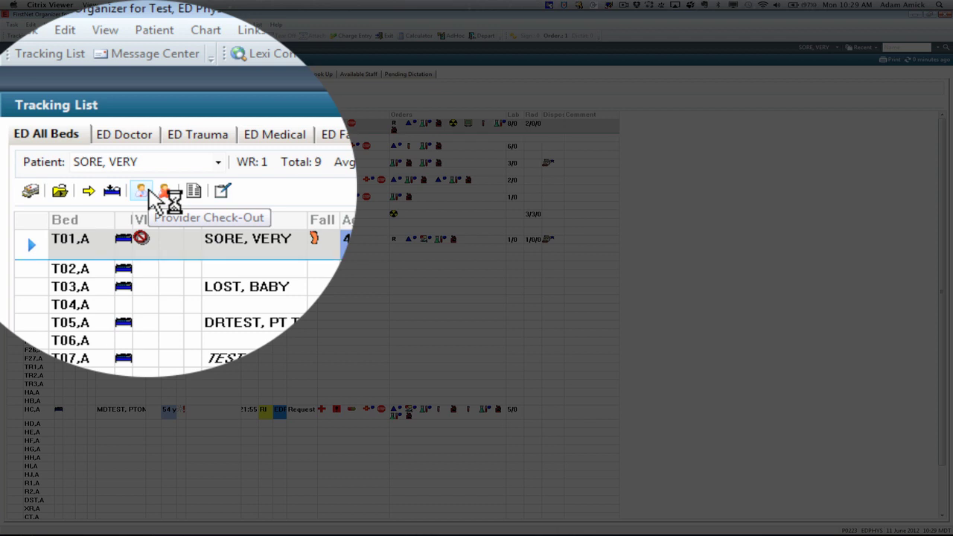
Check the ED physician out using the Provider Checkout form
{"action": "left_click", "coordinate": [148, 189]}
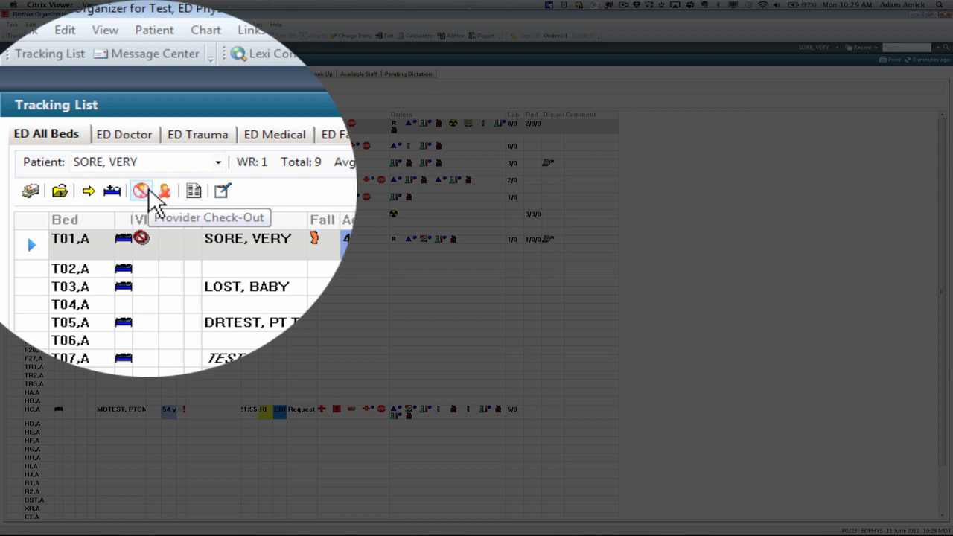
{"action": "left_click", "coordinate": [149, 190]}
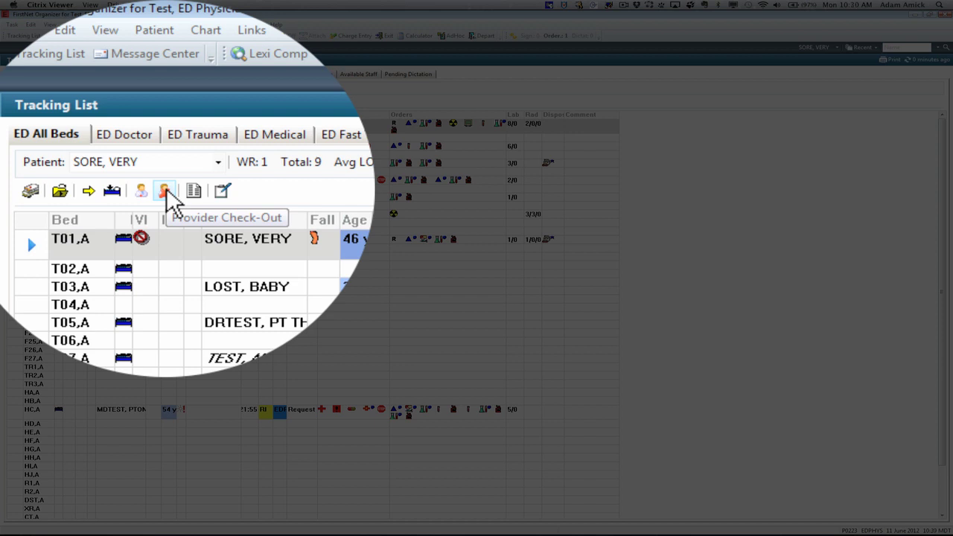
{"action": "left_click", "coordinate": [166, 193]}
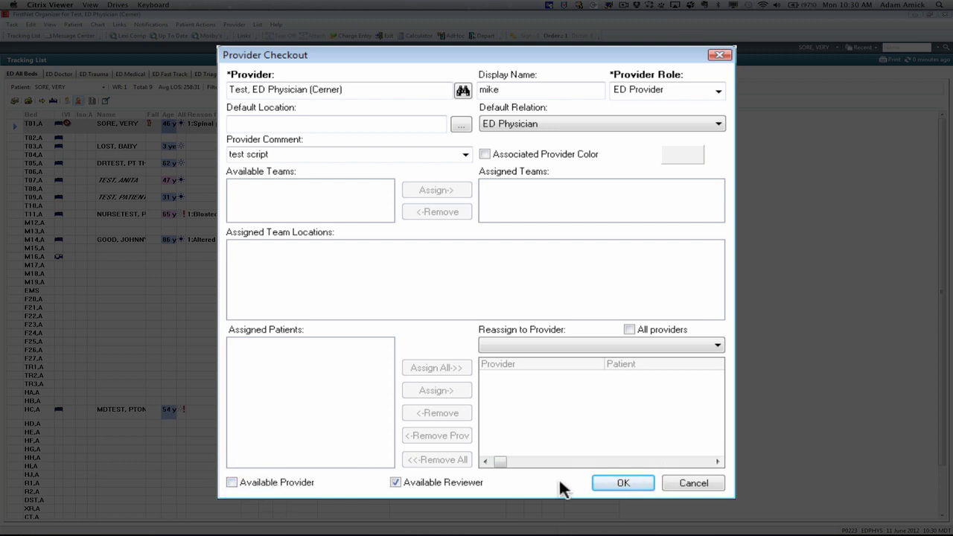
{"action": "left_click", "coordinate": [232, 483]}
{"action": "left_click", "coordinate": [615, 490]}
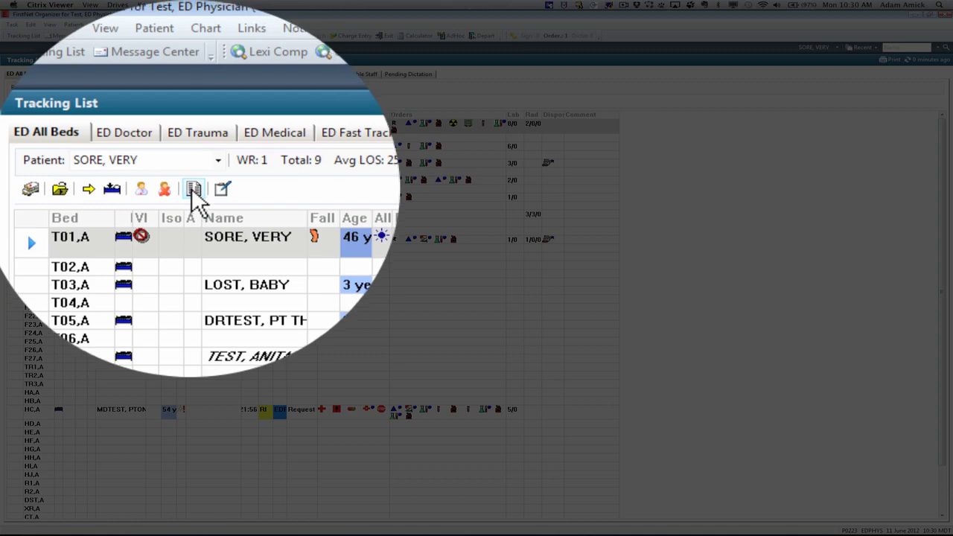
Look through the full list of Emergency reports available to launch and close it without running one
{"action": "left_click", "coordinate": [196, 192]}
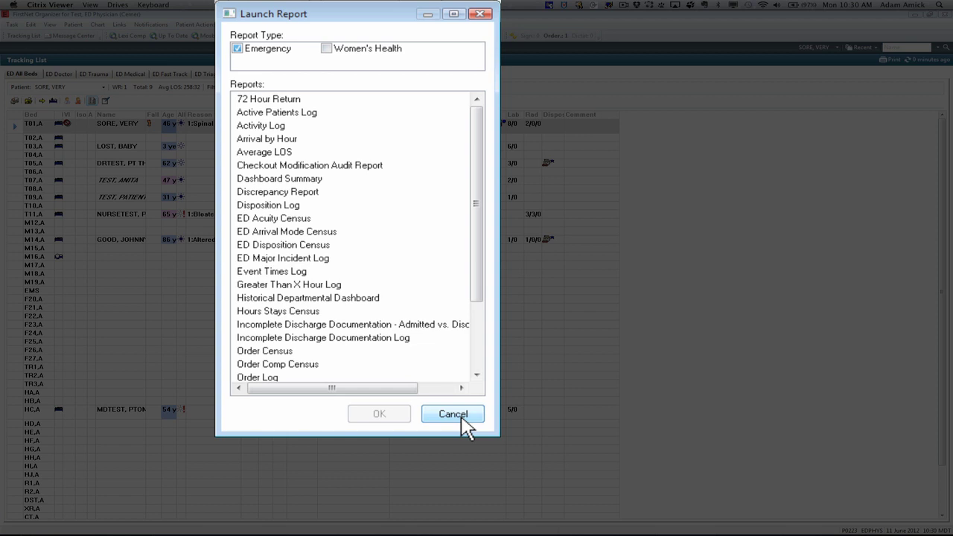
{"action": "left_click", "coordinate": [476, 375]}
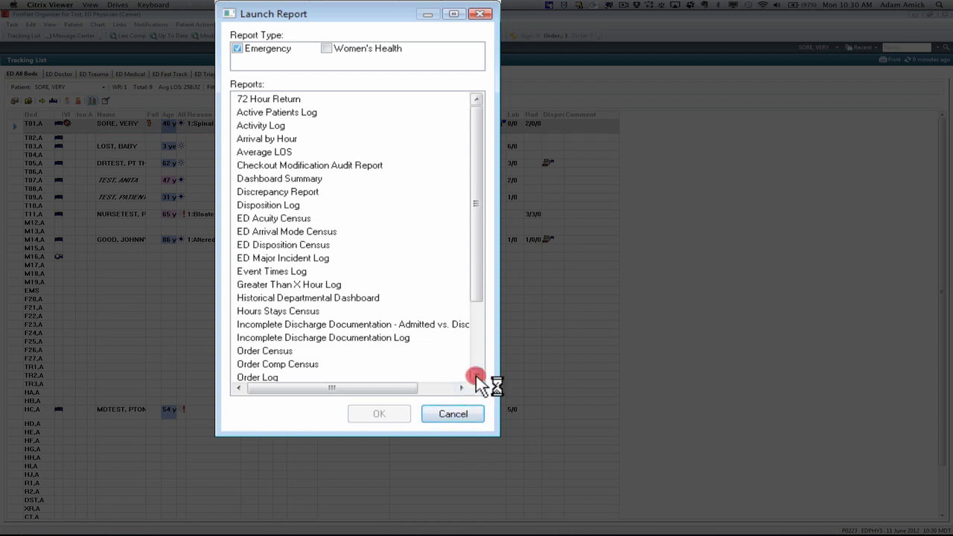
{"action": "left_click", "coordinate": [475, 376]}
{"action": "left_click", "coordinate": [476, 375]}
{"action": "left_click", "coordinate": [476, 376]}
{"action": "left_click", "coordinate": [476, 375]}
{"action": "left_click", "coordinate": [476, 376]}
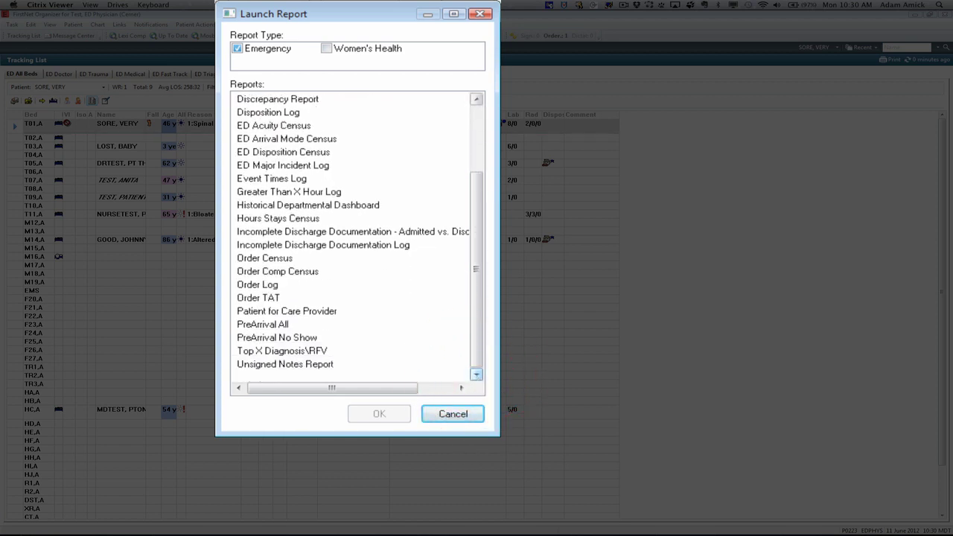
{"action": "left_click", "coordinate": [476, 99]}
{"action": "left_click", "coordinate": [476, 100]}
{"action": "left_click", "coordinate": [476, 99]}
{"action": "left_click", "coordinate": [476, 99]}
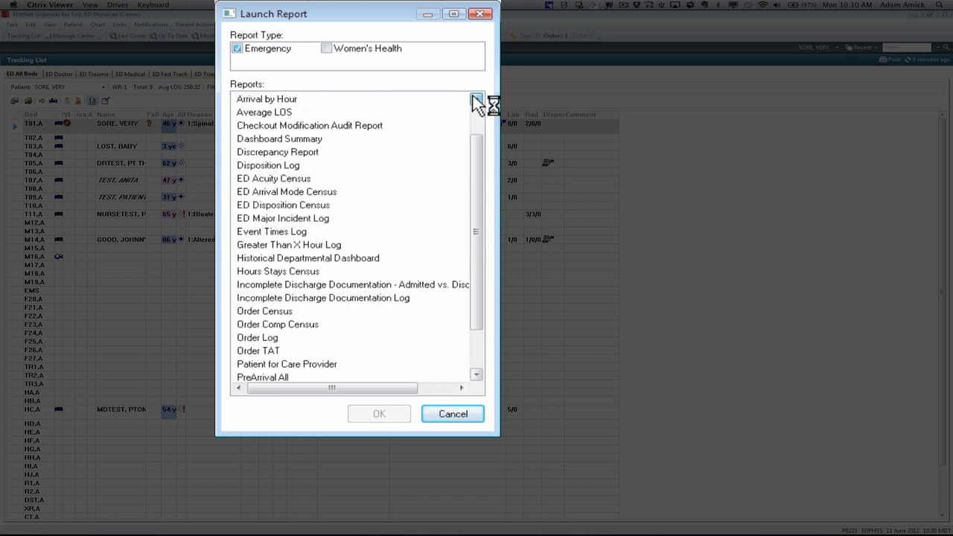
{"action": "left_click", "coordinate": [476, 99]}
{"action": "left_click", "coordinate": [476, 99]}
{"action": "left_click", "coordinate": [476, 99]}
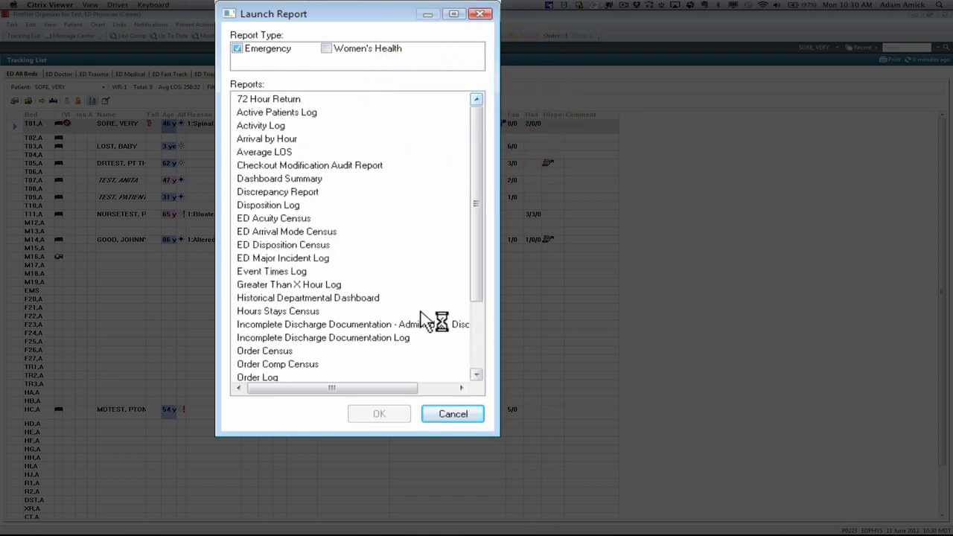
{"action": "left_click", "coordinate": [451, 416]}
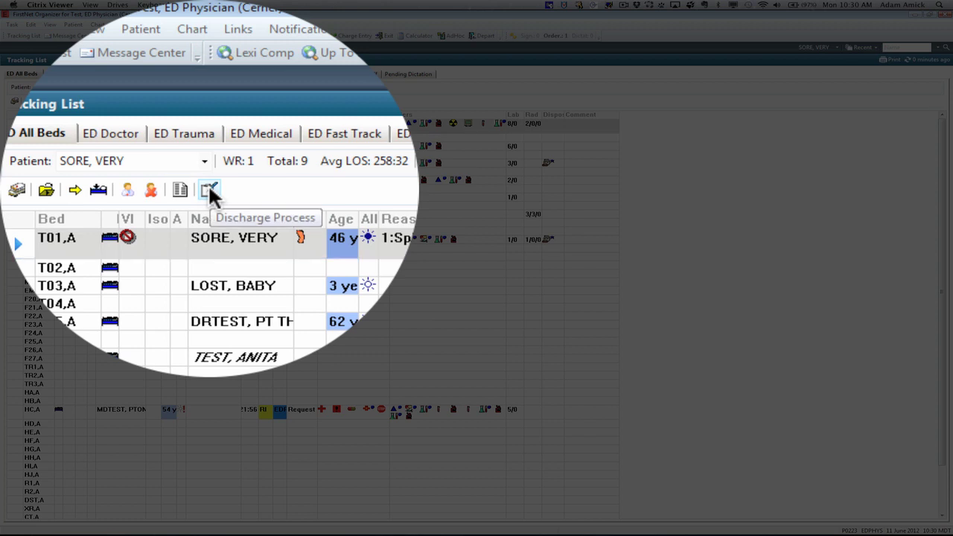
View the discharge process and clinical summary for the patient in bed T01 and close it without signing
{"action": "left_click", "coordinate": [210, 187]}
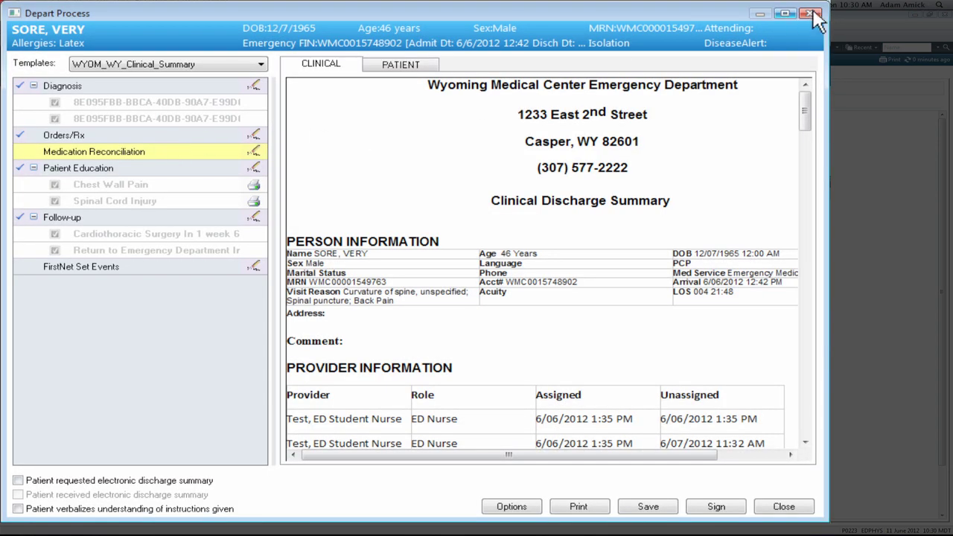
{"action": "left_click", "coordinate": [810, 14]}
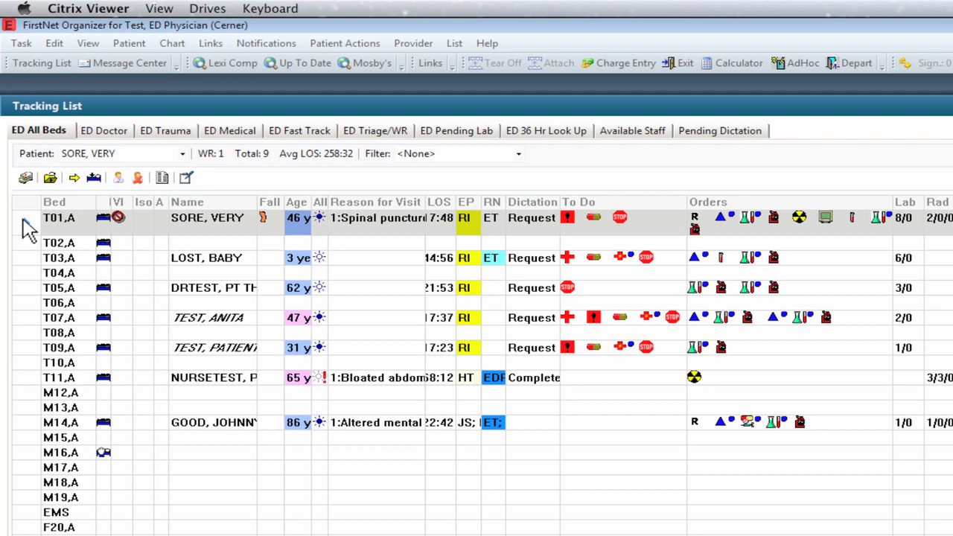
Look at the available bed status choices for bed T01, leaving the status as Assigned
{"action": "left_click", "coordinate": [177, 230]}
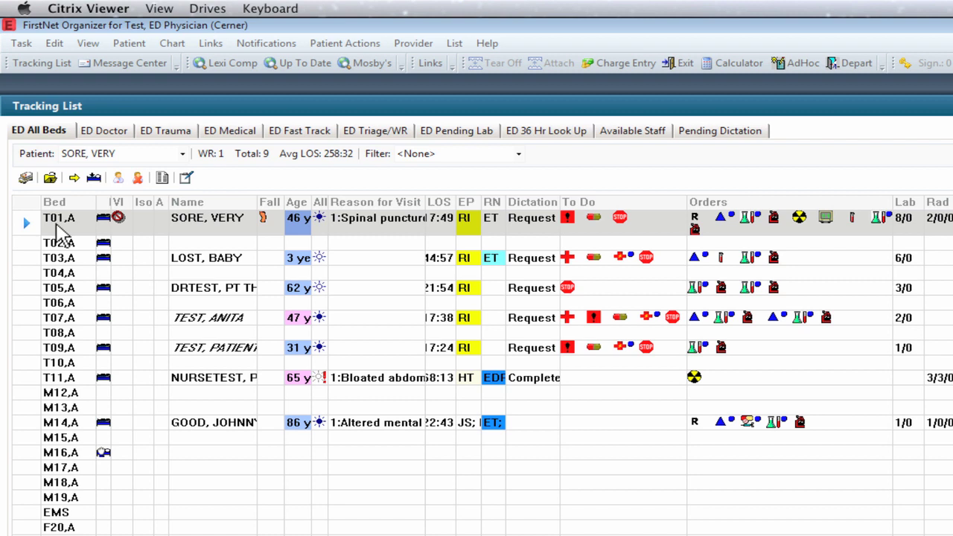
{"action": "left_click", "coordinate": [109, 221]}
{"action": "left_click", "coordinate": [103, 219]}
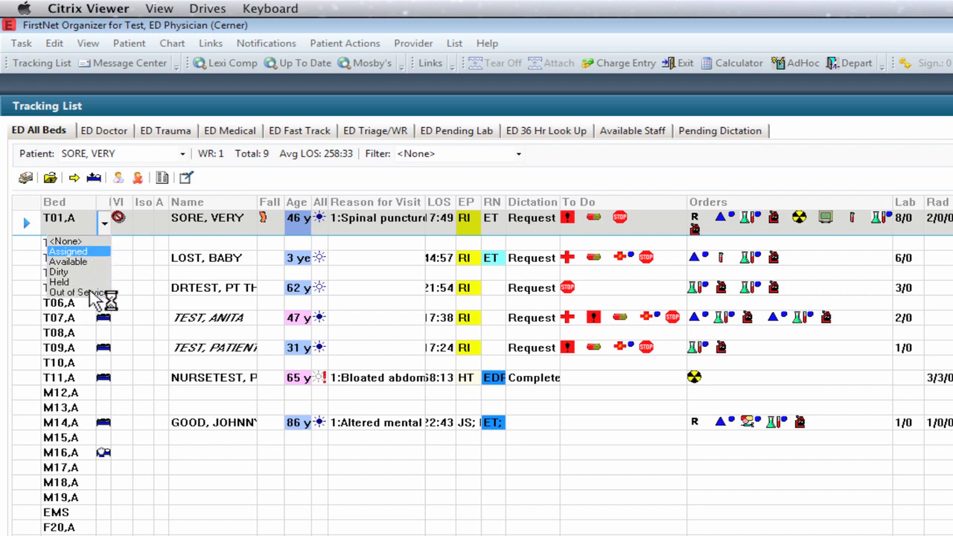
{"action": "left_click", "coordinate": [106, 235]}
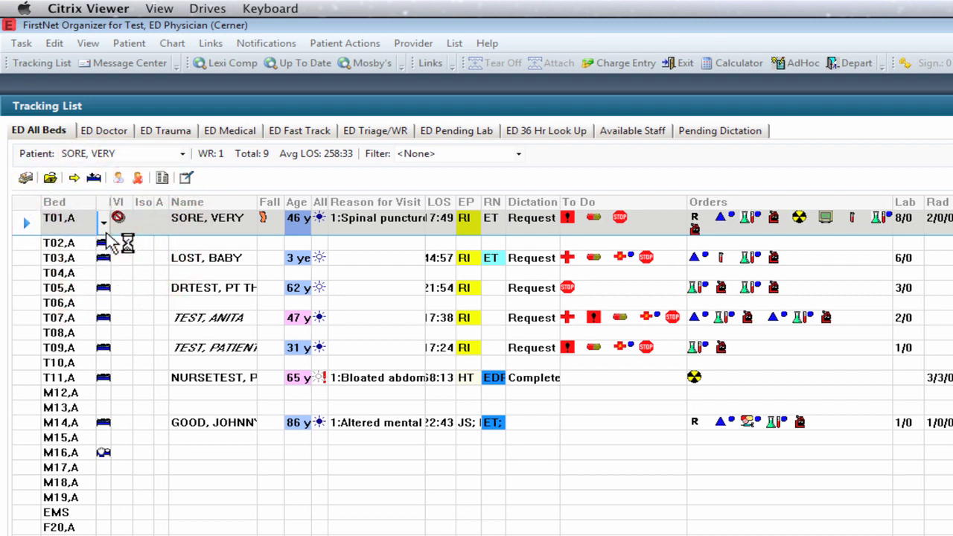
Examine the allergy profile of the patient in bed T01 and close it
{"action": "mouse_move", "coordinate": [120, 221]}
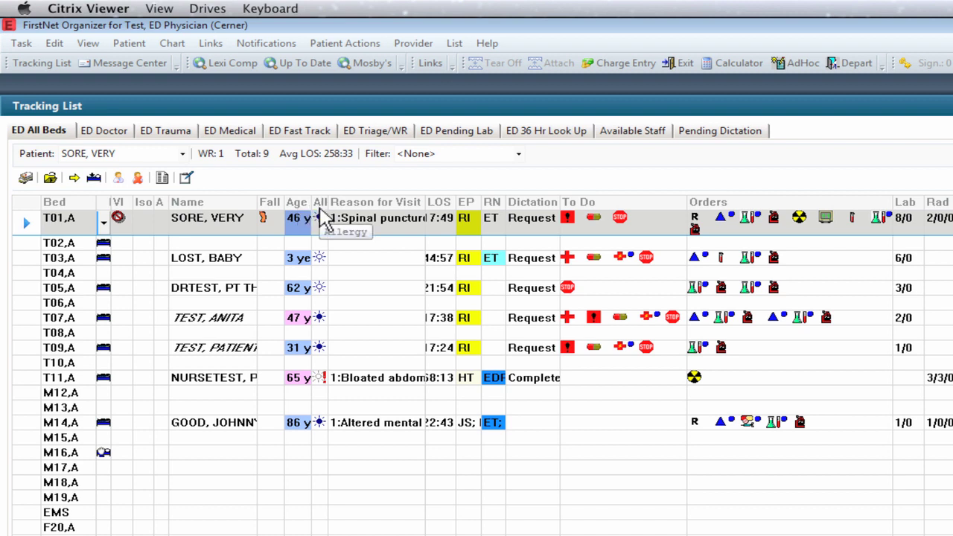
{"action": "mouse_move", "coordinate": [328, 230]}
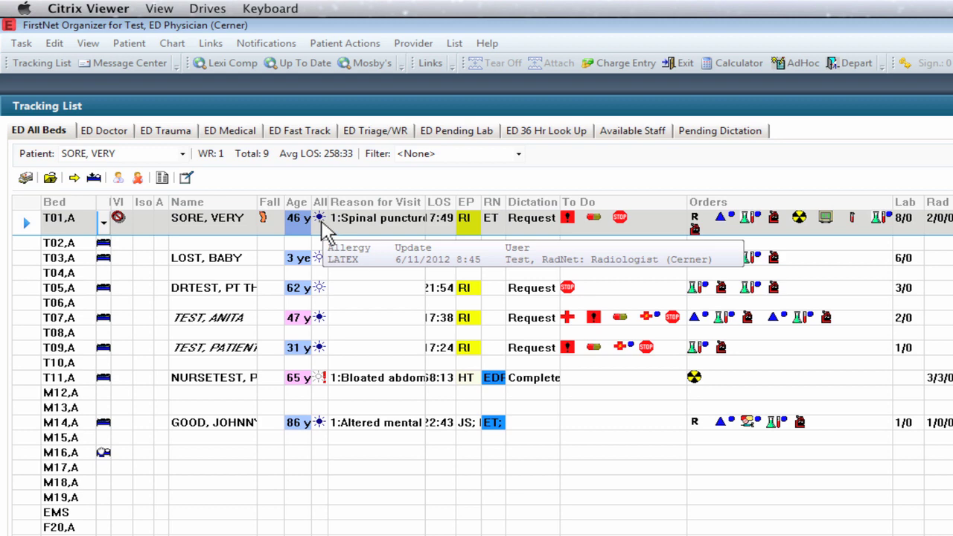
{"action": "double_click", "coordinate": [320, 220]}
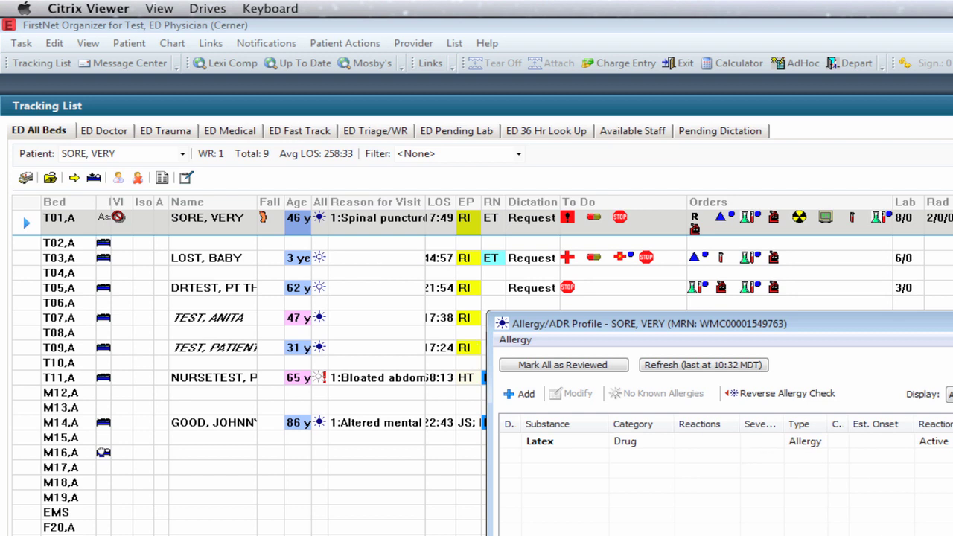
{"action": "key", "text": "Escape"}
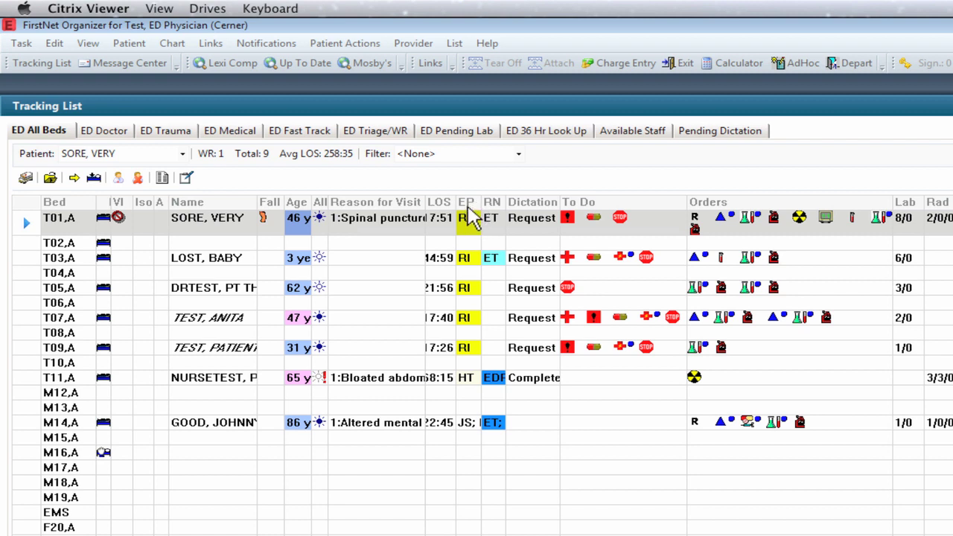
Accept the provider assignment form for the patient in bed T01, and reopen it from the nurse assignment, cancelling without changes
{"action": "double_click", "coordinate": [469, 218]}
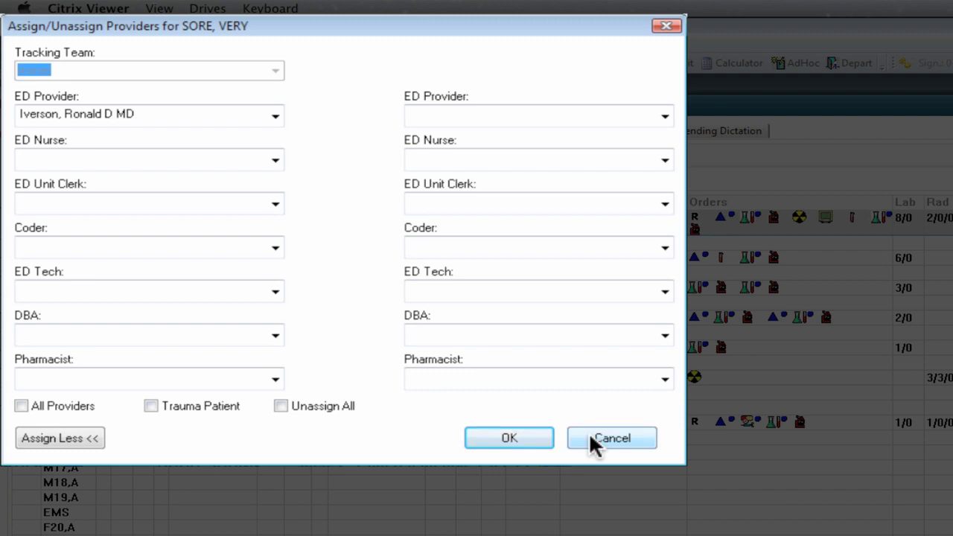
{"action": "left_click", "coordinate": [517, 438]}
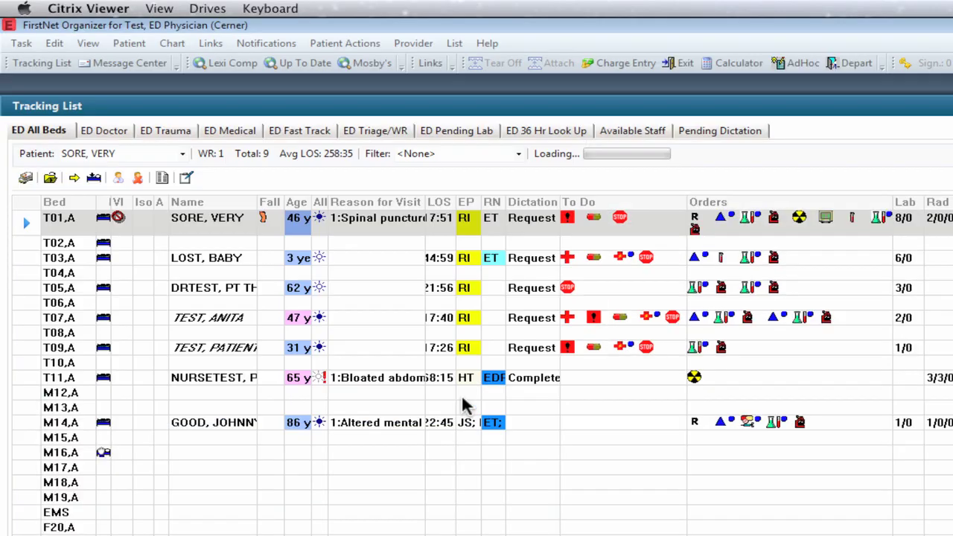
{"action": "double_click", "coordinate": [495, 219]}
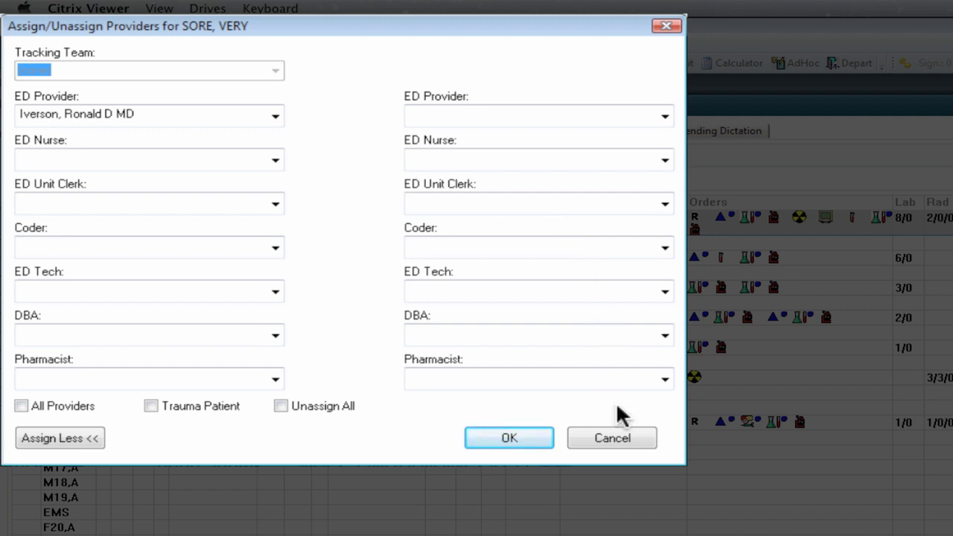
{"action": "left_click", "coordinate": [611, 441]}
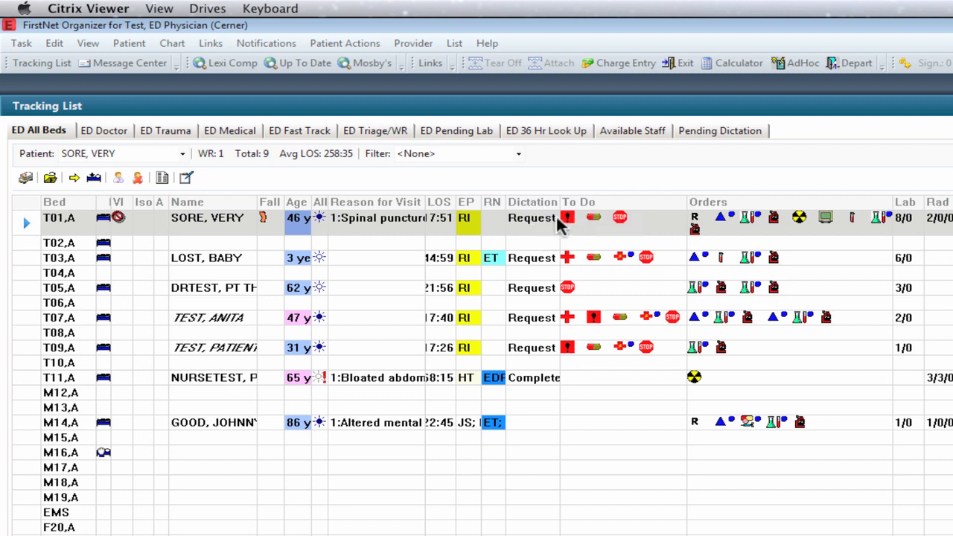
Set the dictation status of the patient in bed T01 to Complete
{"action": "left_click", "coordinate": [555, 225]}
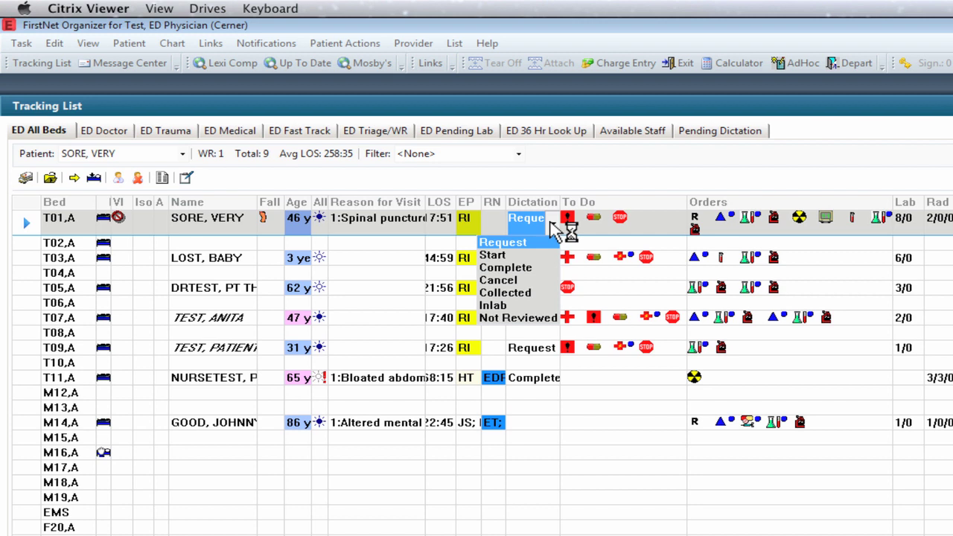
{"action": "left_click", "coordinate": [549, 265]}
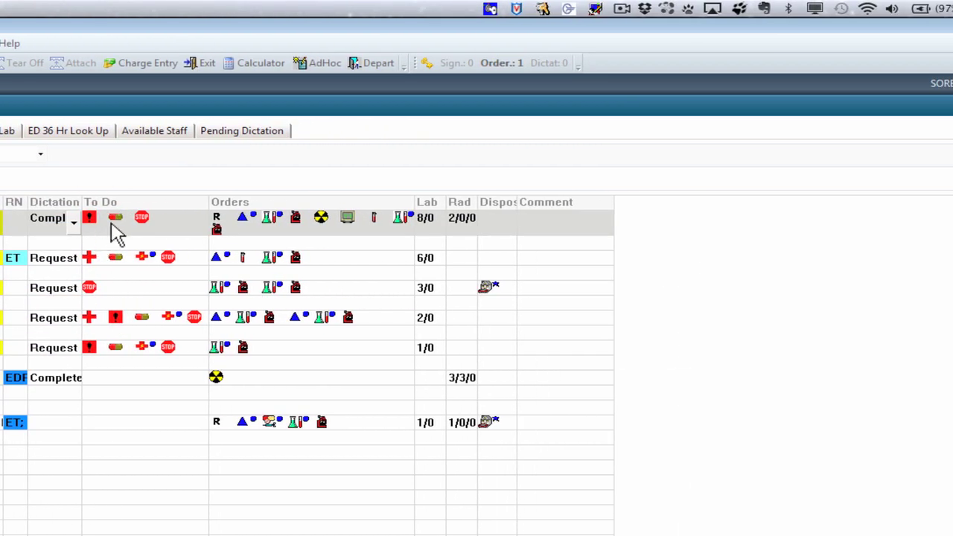
Examine the To Do and Orders icons and the Lab and Rad status columns for the patient in bed T01
{"action": "mouse_move", "coordinate": [86, 223]}
{"action": "mouse_move", "coordinate": [119, 230]}
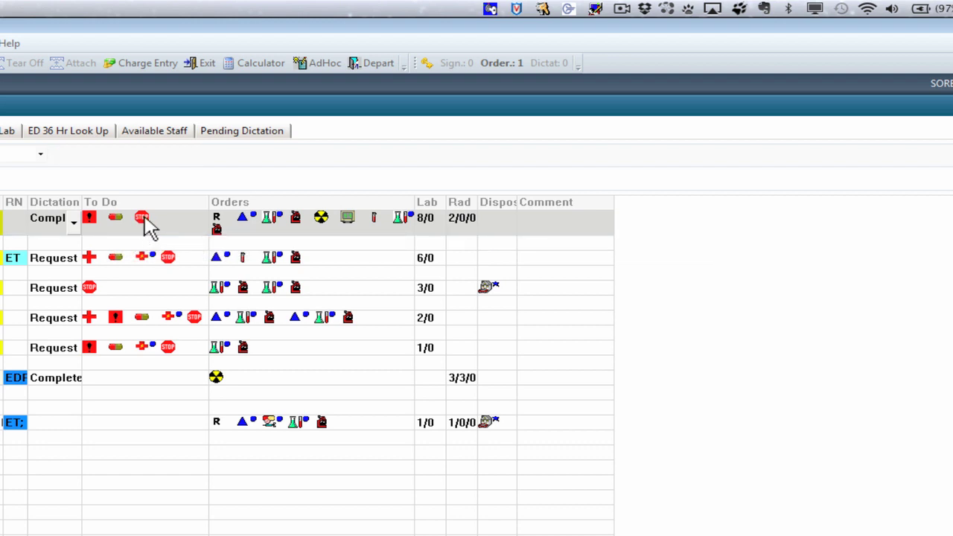
{"action": "mouse_move", "coordinate": [149, 229]}
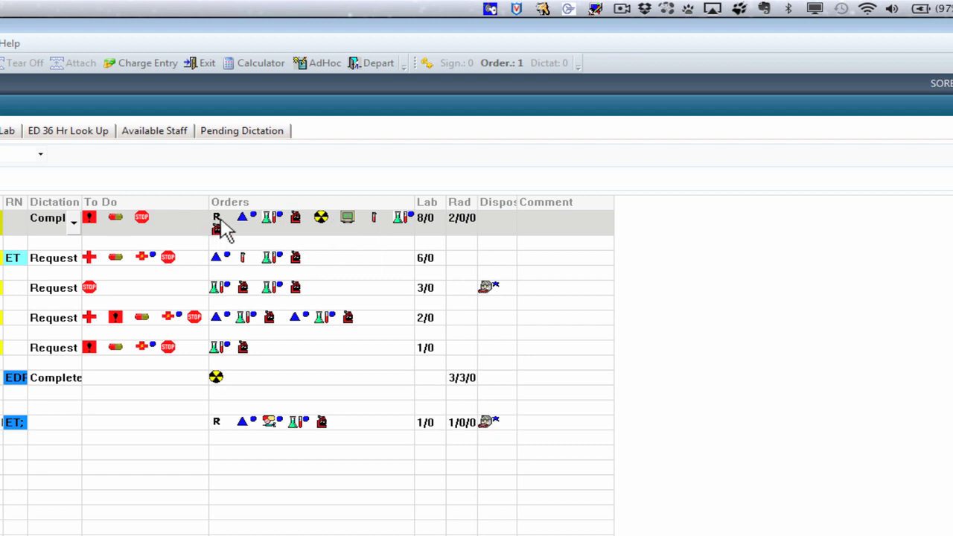
{"action": "mouse_move", "coordinate": [226, 231]}
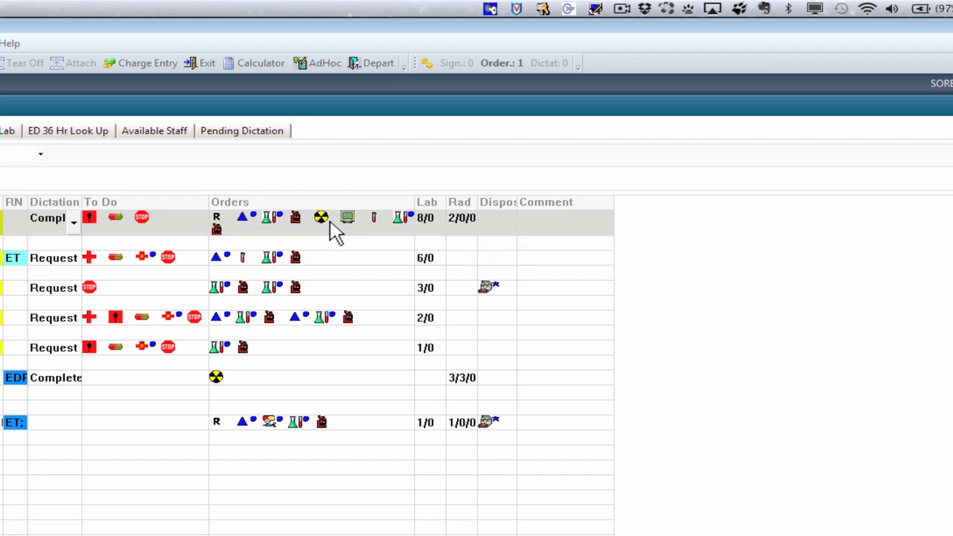
{"action": "mouse_move", "coordinate": [348, 229]}
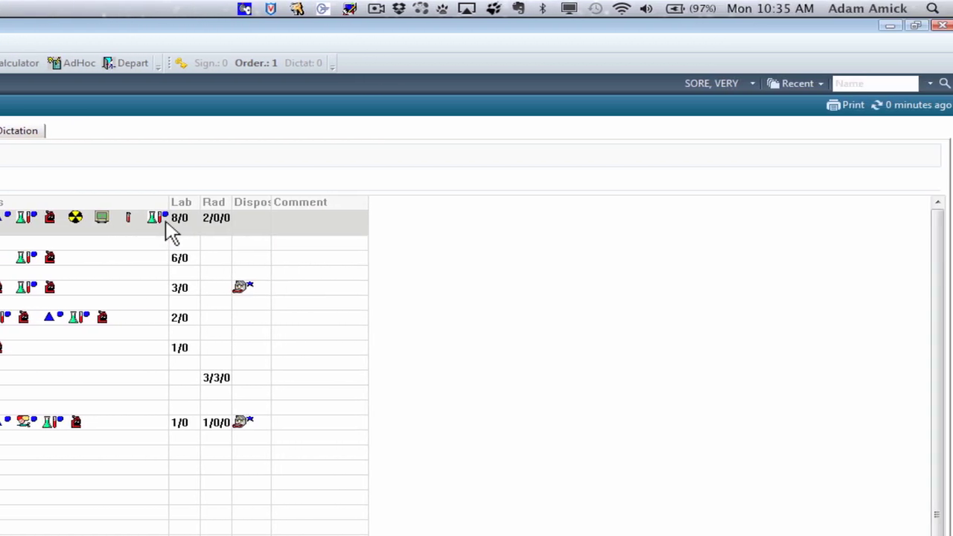
{"action": "mouse_move", "coordinate": [176, 233]}
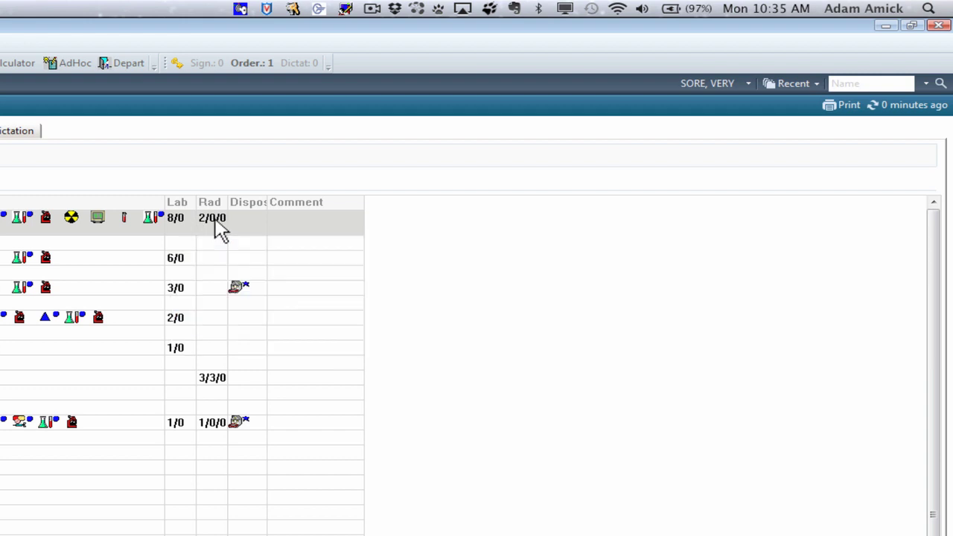
{"action": "mouse_move", "coordinate": [220, 231]}
Open the tracking list comment of the patient in bed T01 for editing
{"action": "left_click", "coordinate": [283, 228]}
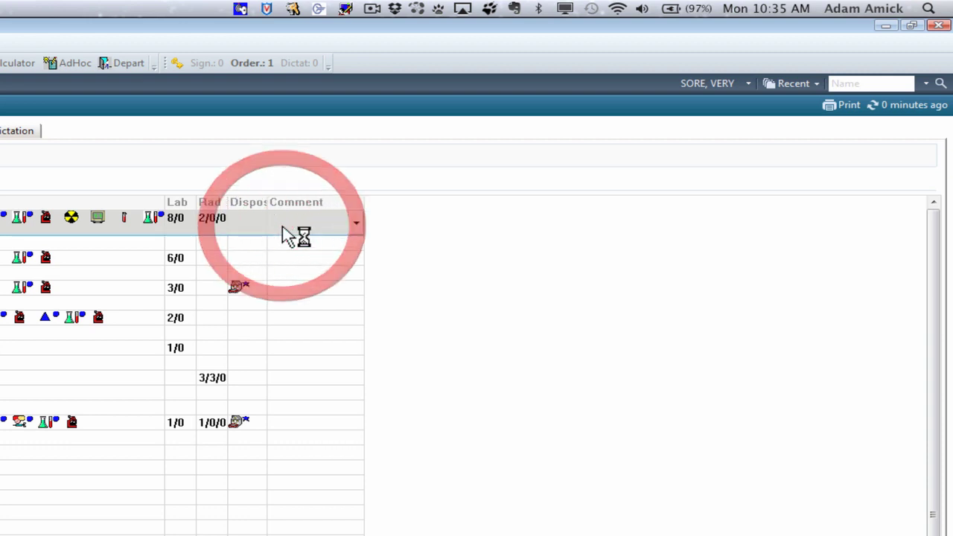
{"action": "left_click", "coordinate": [322, 229]}
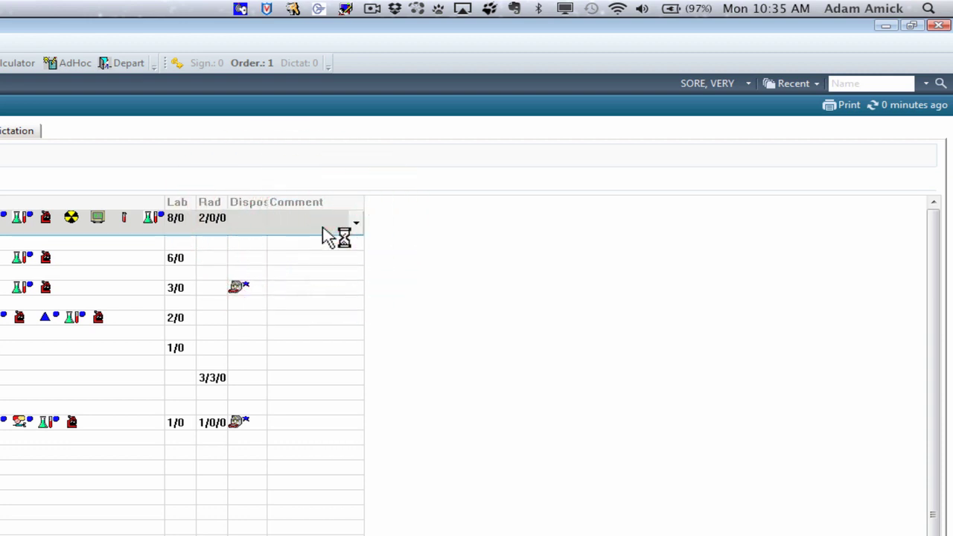